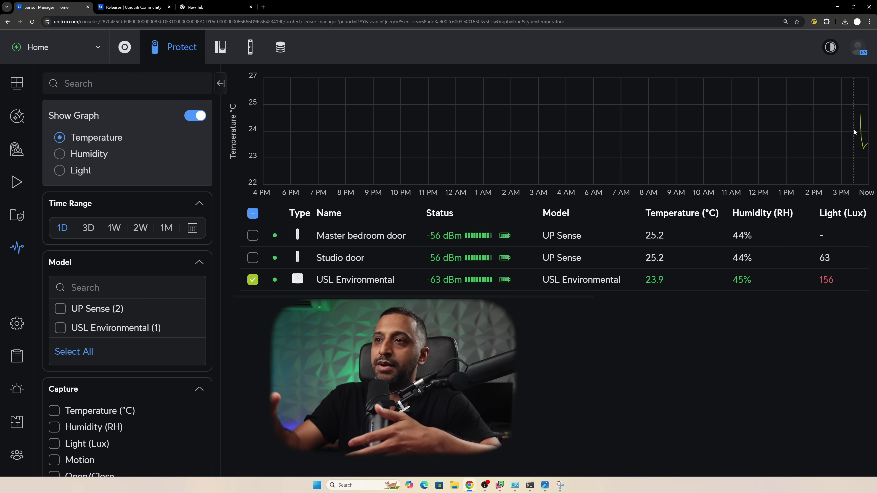
# Start a new alarm named Extreme Test, triggered by the Extreme Values sensor event and scoped to USL Environmental
pyautogui.click(365, 259)
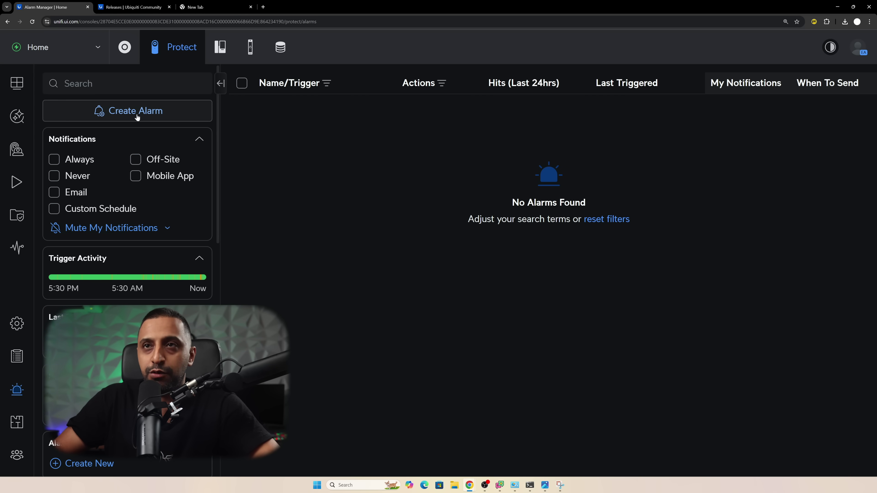
pyautogui.click(137, 111)
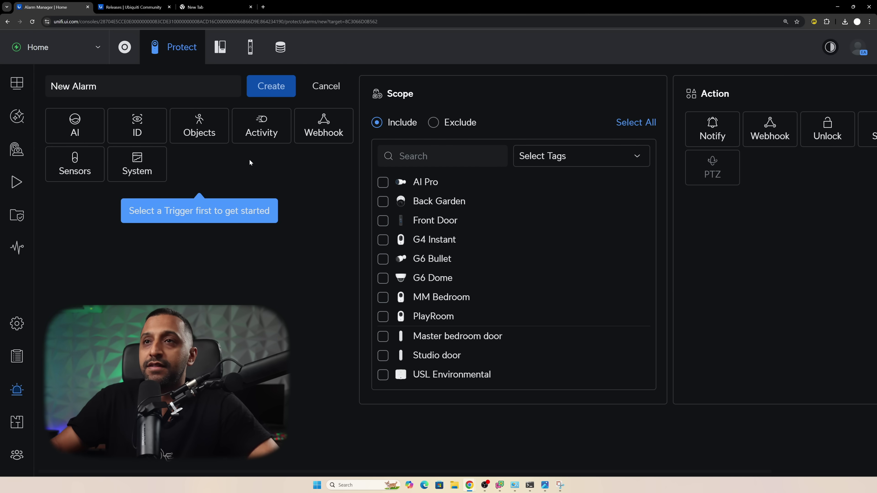
pyautogui.click(77, 167)
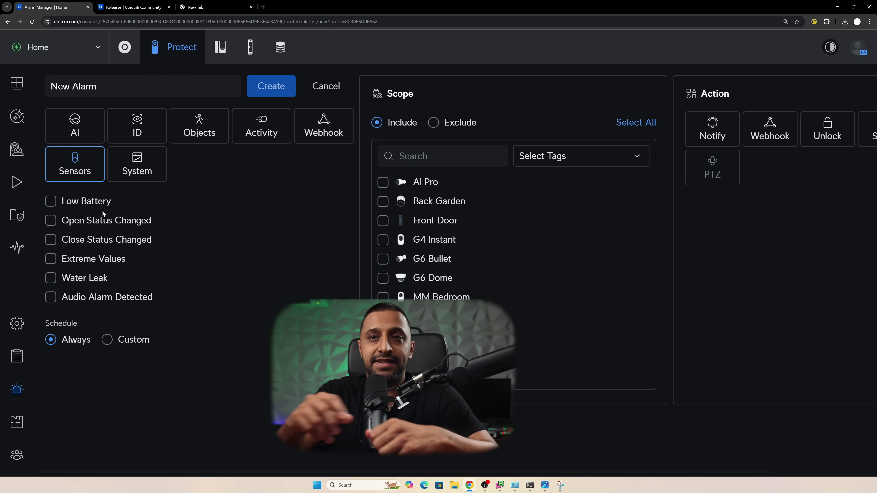
pyautogui.click(52, 260)
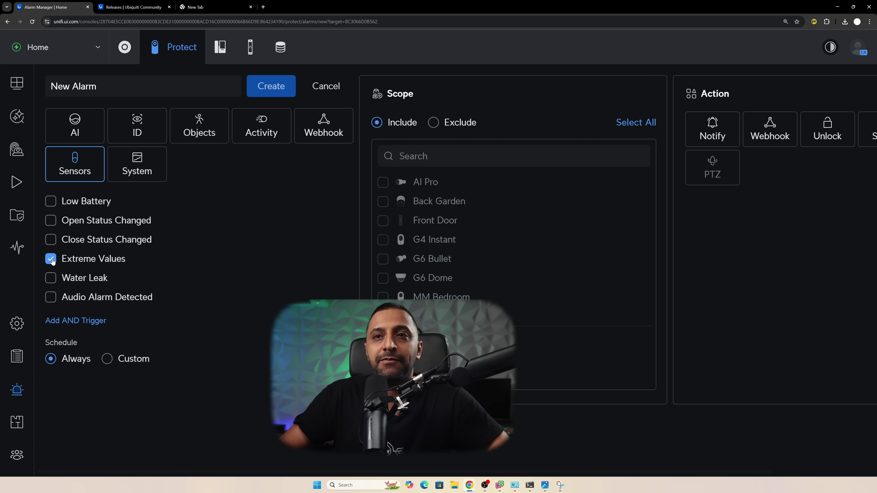
pyautogui.moveTo(80, 86); pyautogui.dragTo(97, 86)
pyautogui.write('Extreme Test')
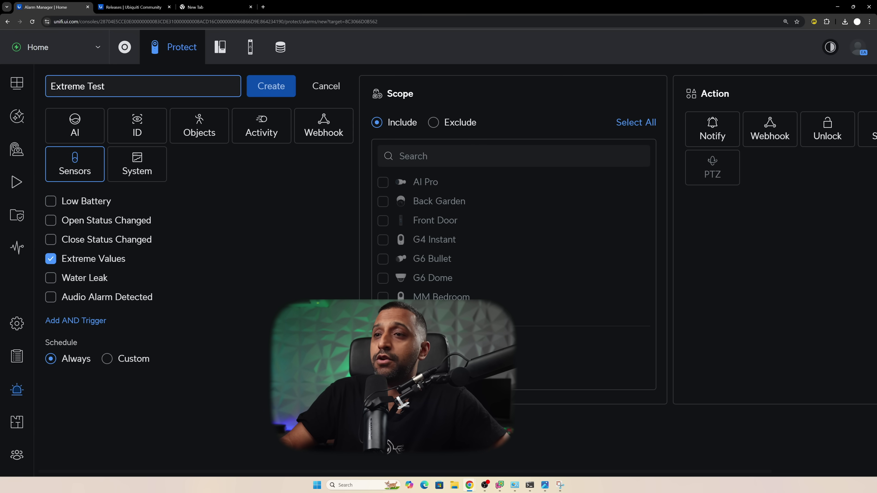
pyautogui.click(401, 372)
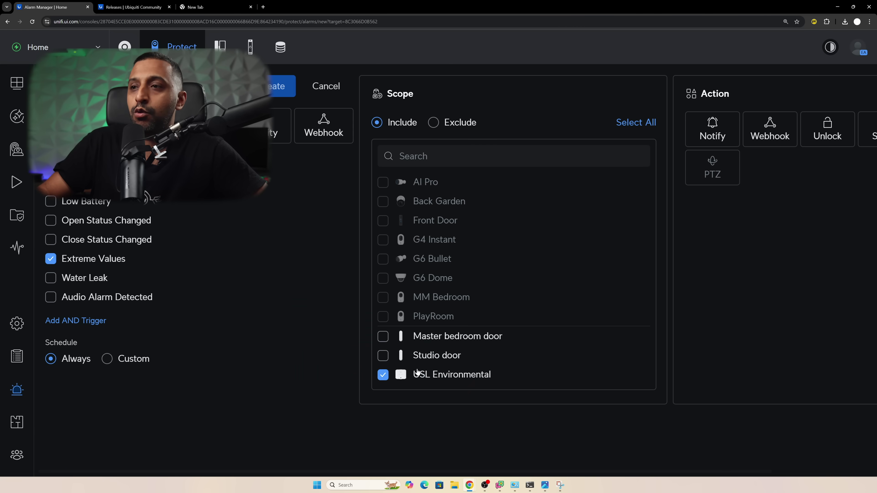
# Set the alarm's action to sound the siren on UP Siren PoE with a 5s duration
pyautogui.hotkey('ctrl', '-')
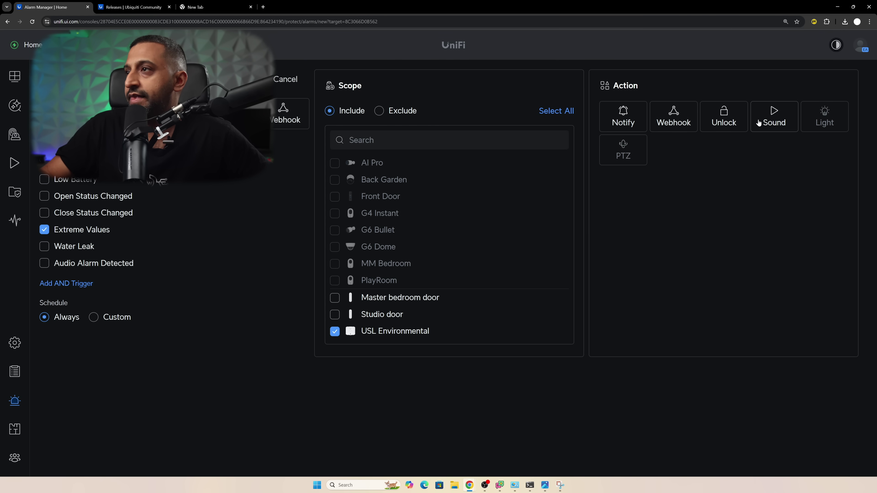
pyautogui.click(786, 125)
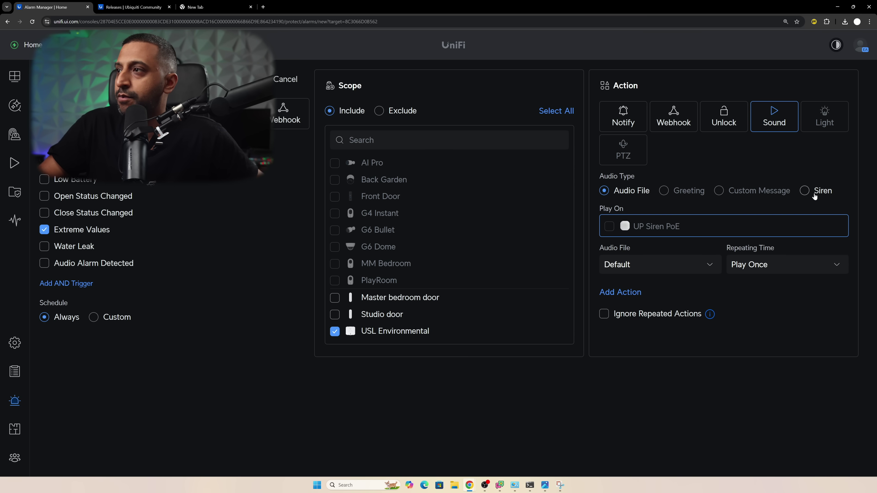
pyautogui.click(804, 190)
pyautogui.click(610, 226)
pyautogui.click(645, 264)
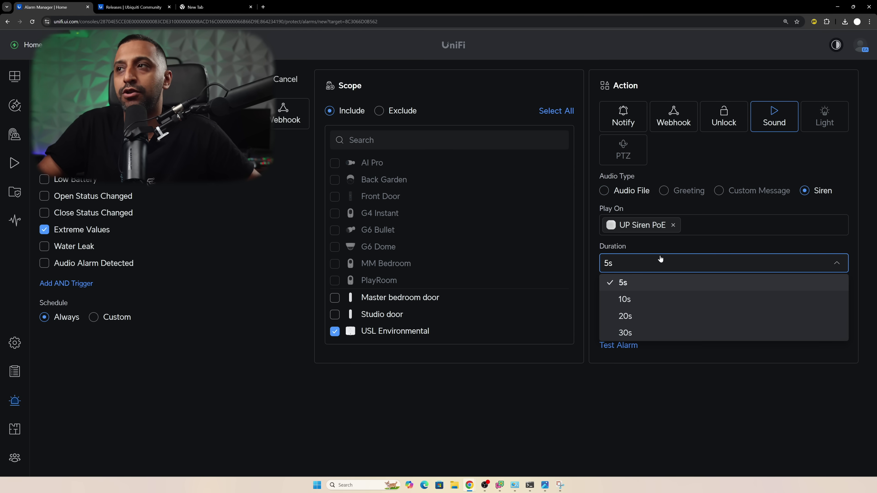
pyautogui.click(742, 246)
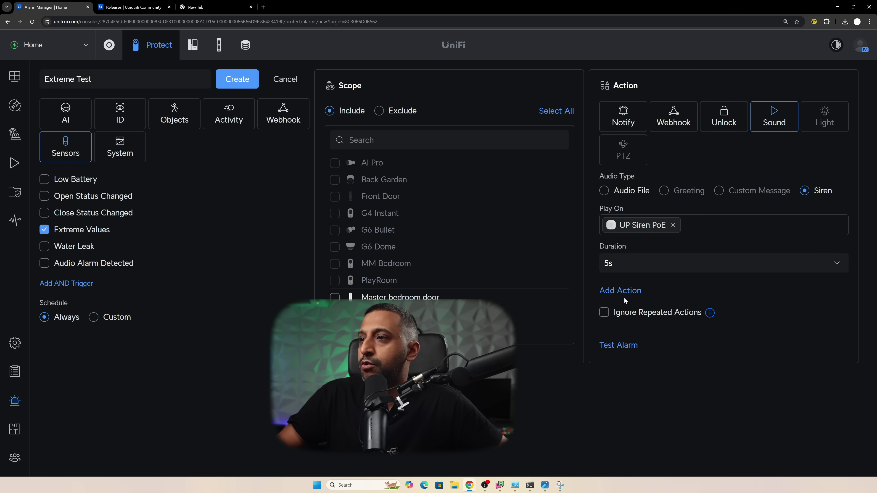
# Add a second action that sends a notification to the admin receiver and create the Extreme Test alarm
pyautogui.click(625, 292)
pyautogui.click(623, 318)
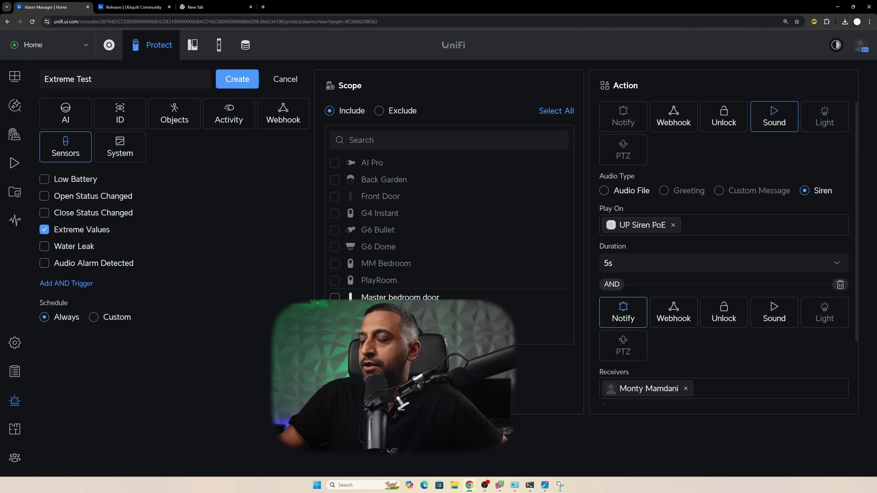
pyautogui.scroll(-3, 711, 383)
pyautogui.scroll(3, 658, 361)
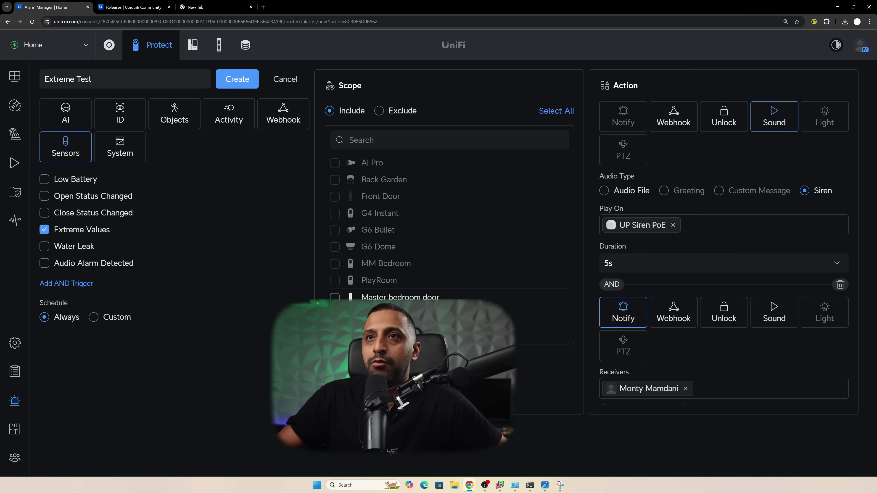
pyautogui.click(242, 82)
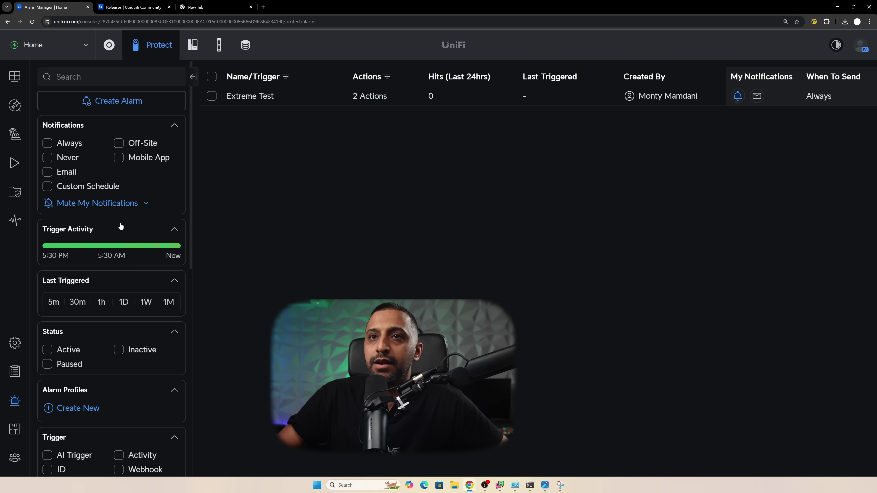
# Start another alarm triggered by camera motion activity and scoped to the PlayRoom camera
pyautogui.click(111, 102)
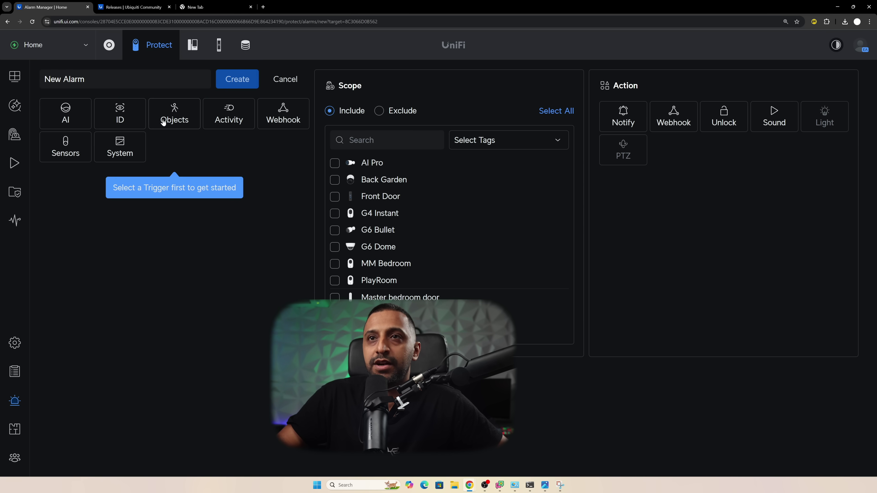
pyautogui.click(181, 118)
pyautogui.click(228, 114)
pyautogui.click(65, 298)
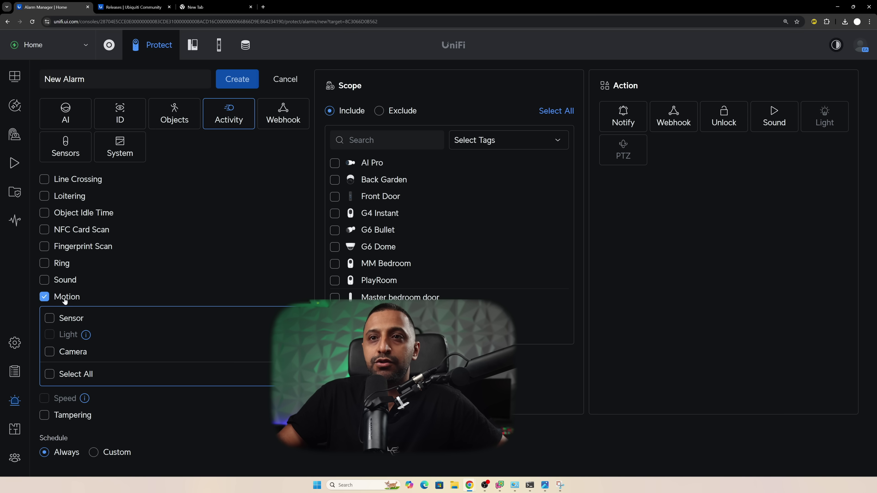
pyautogui.click(62, 355)
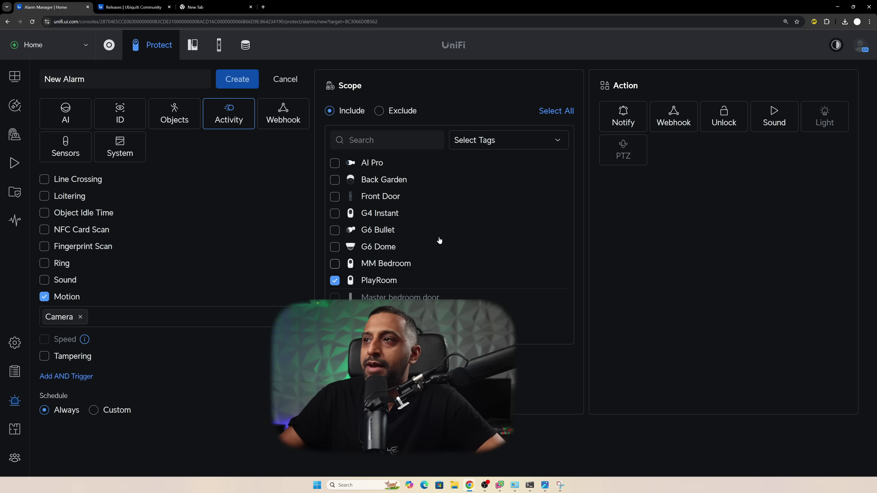
# Set the motion alarm's action to sound the siren on UP Siren PoE for 5s
pyautogui.click(774, 120)
pyautogui.click(806, 192)
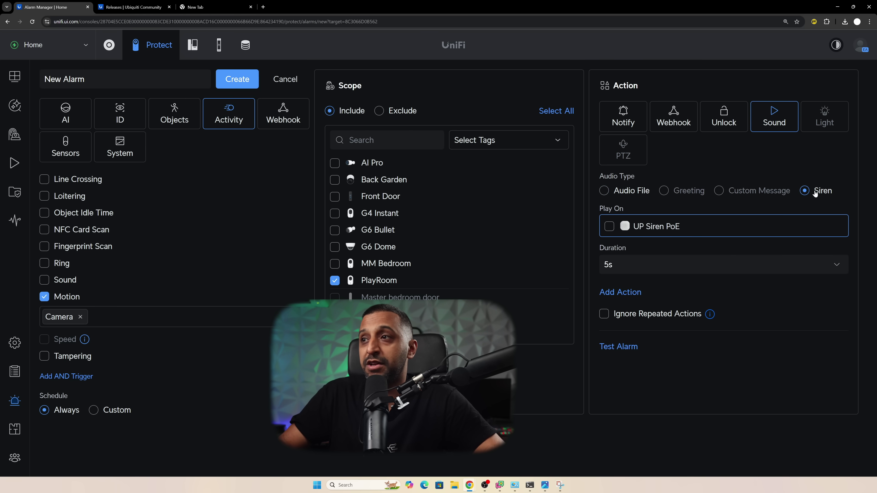
pyautogui.click(634, 230)
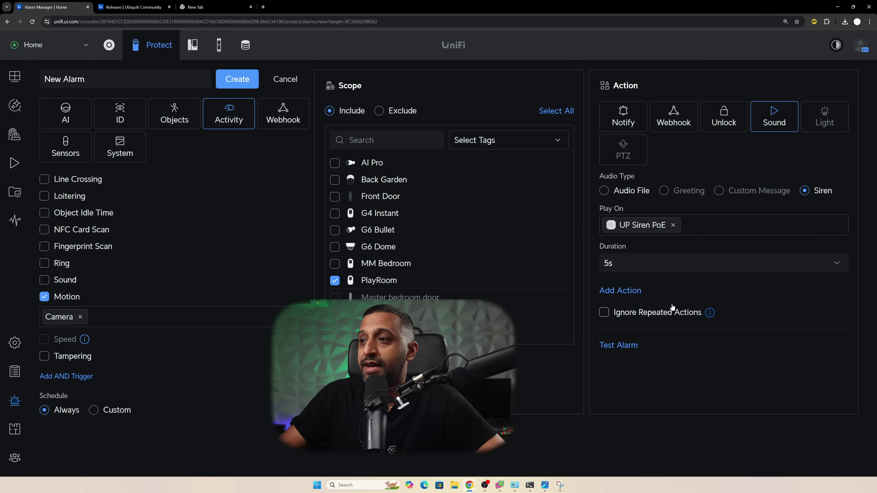
# Add a Notify action to the motion alarm and create it under the name Motion Detection
pyautogui.click(620, 291)
pyautogui.click(623, 311)
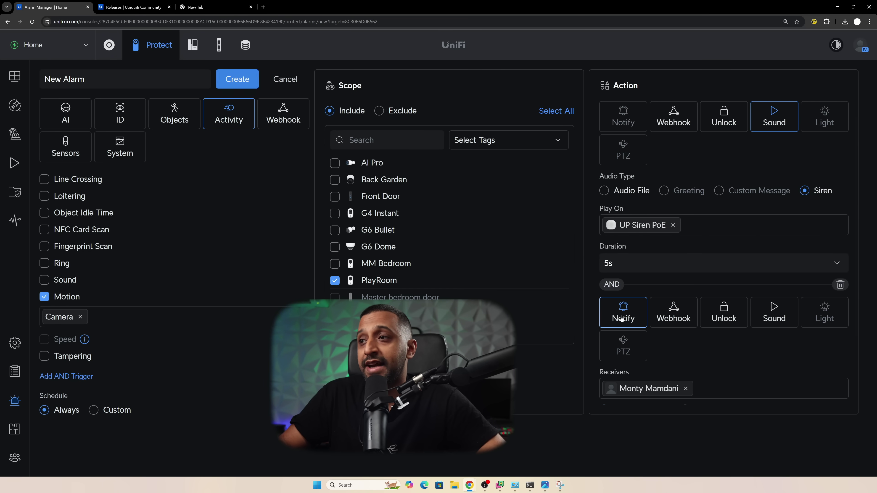
pyautogui.scroll(-3, 662, 374)
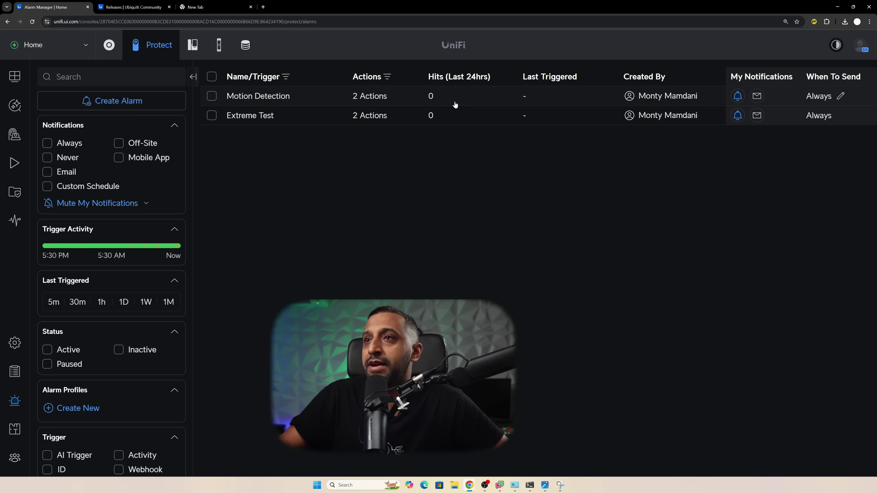
# Pause the Motion Detection alarm and close its details
pyautogui.click(436, 110)
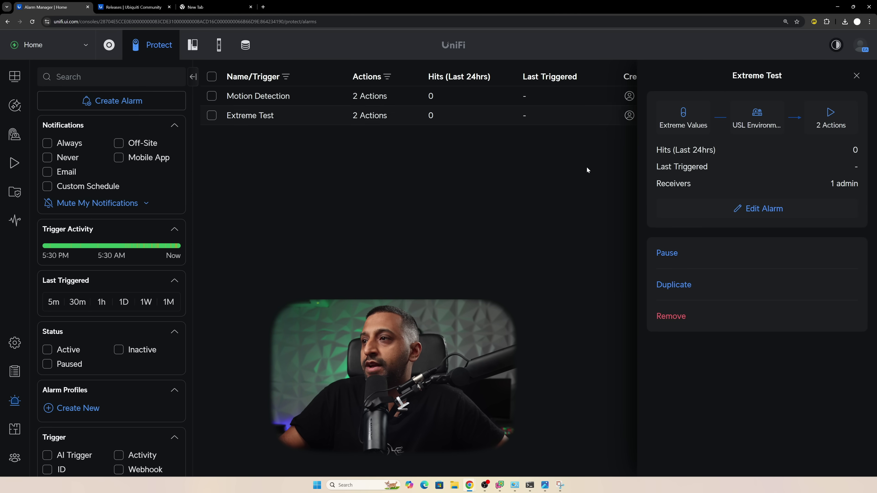
pyautogui.click(463, 100)
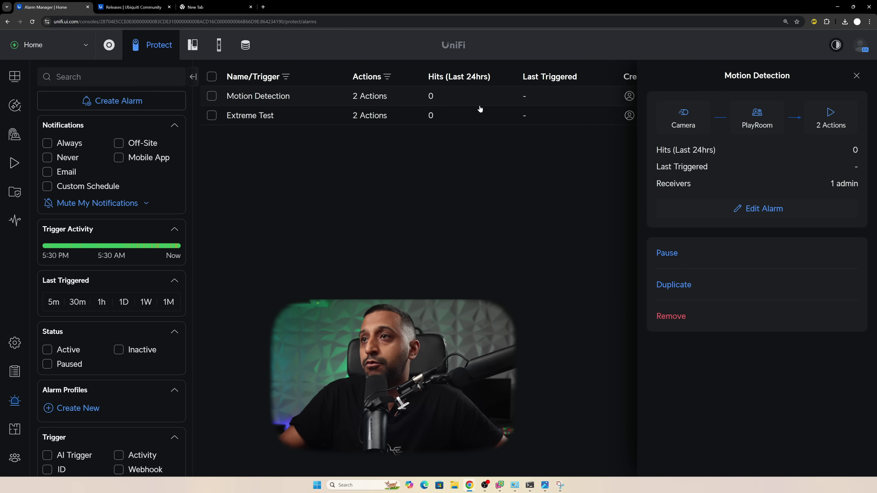
pyautogui.click(674, 266)
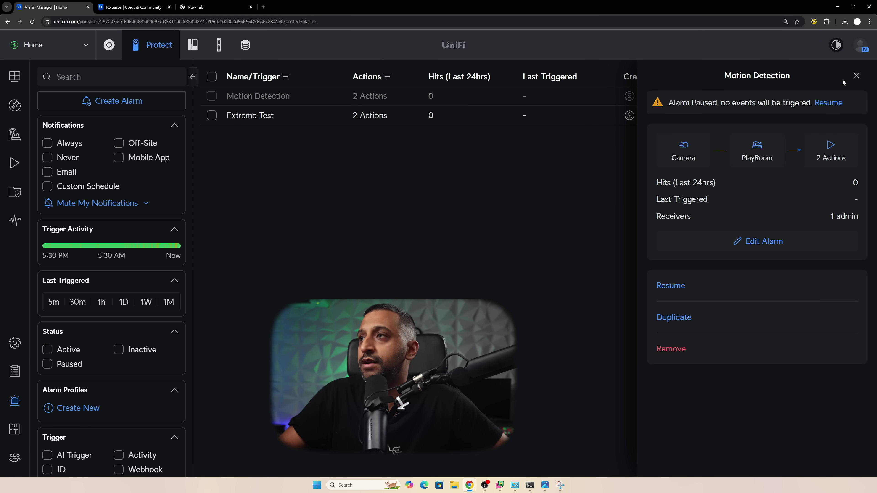
pyautogui.click(858, 75)
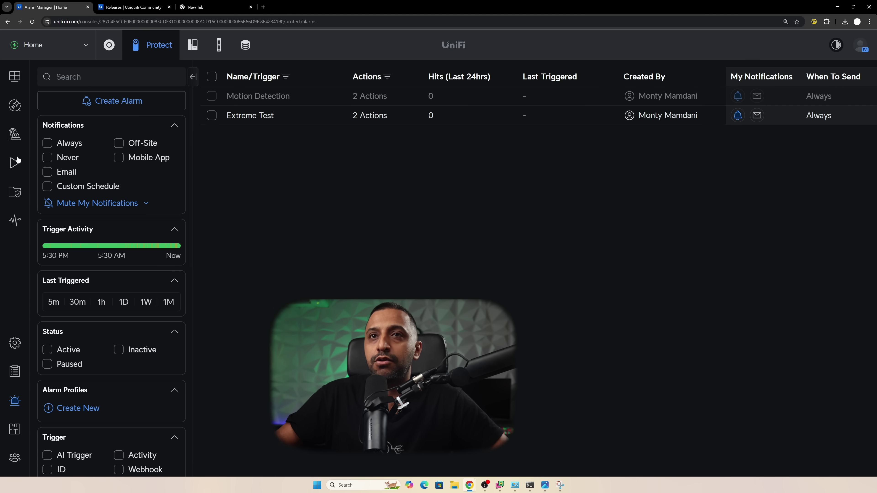
# Examine the light and humidity safe zones in the USL Environmental device's settings
pyautogui.click(14, 134)
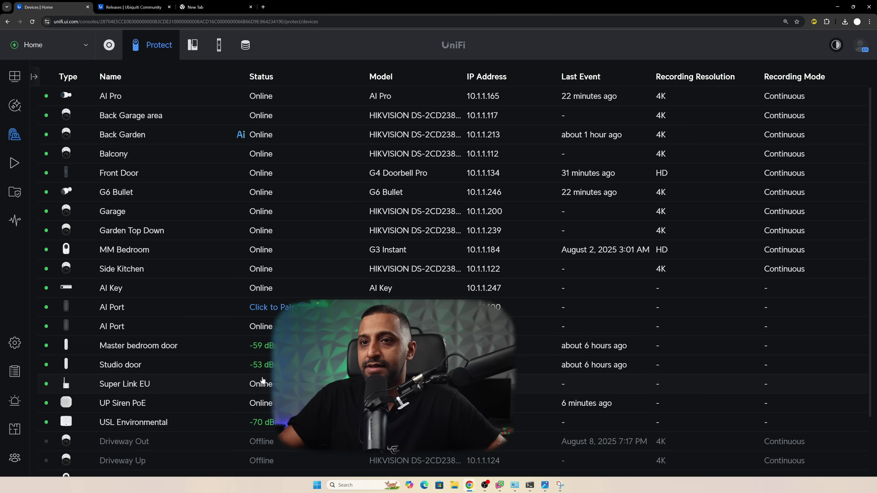
pyautogui.click(186, 424)
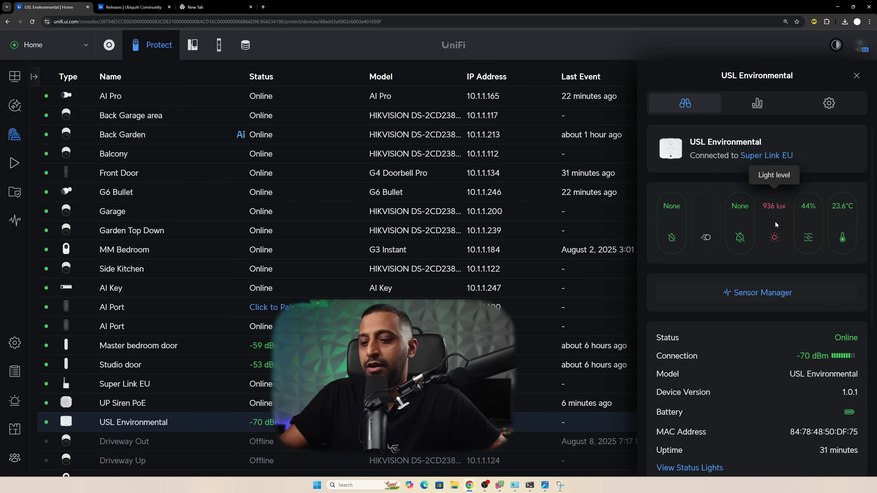
pyautogui.click(829, 103)
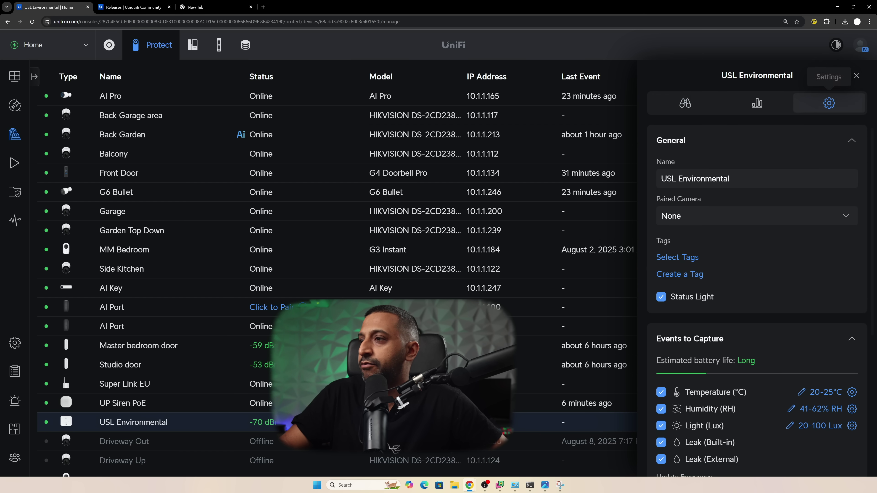
pyautogui.scroll(-3, 777, 328)
pyautogui.click(815, 324)
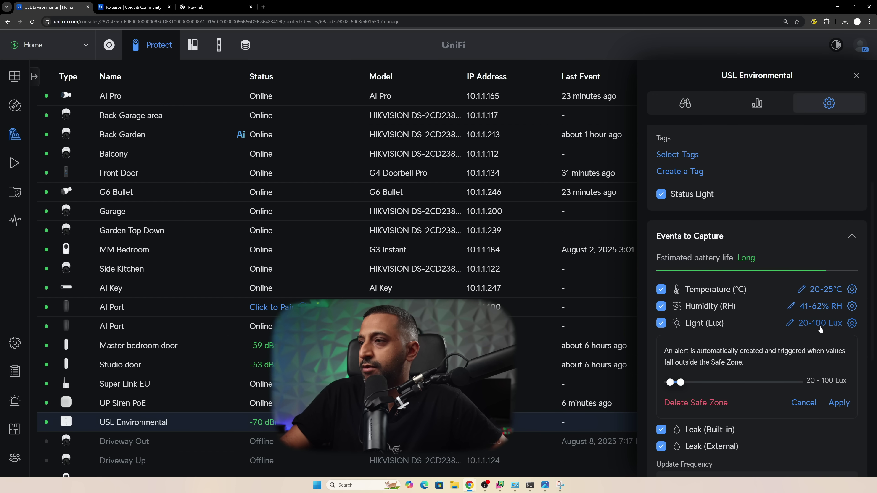
pyautogui.click(821, 306)
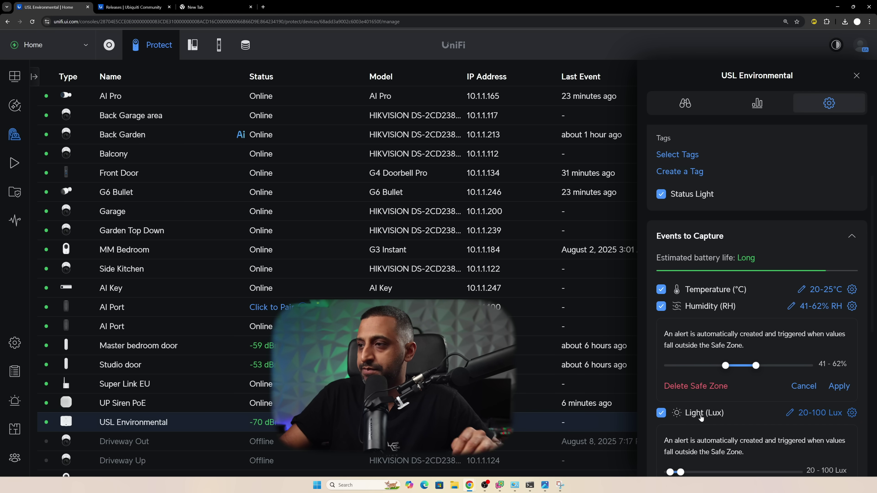
pyautogui.click(832, 236)
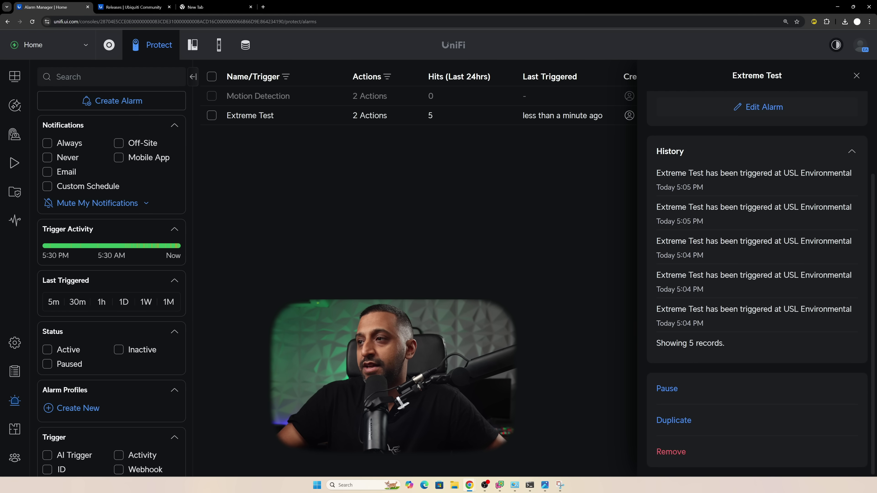
# Review the trigger history of the Extreme Test alarm and pause the alarm
pyautogui.scroll(3, 747, 183)
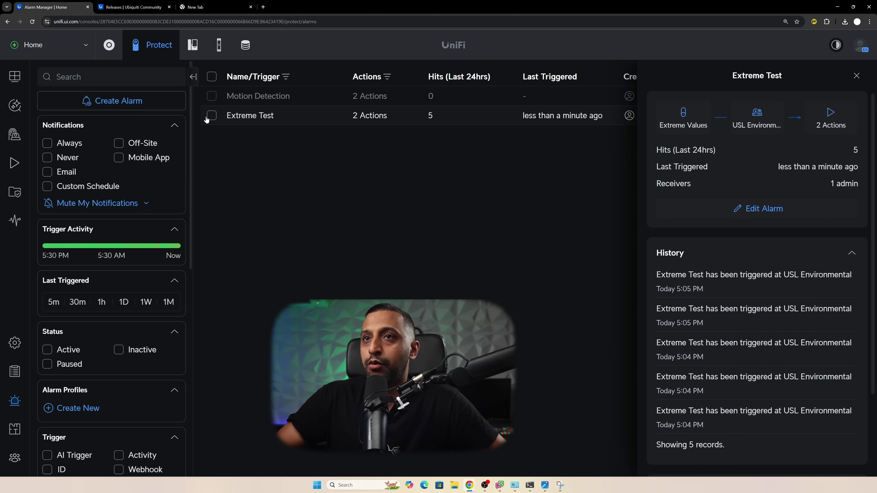
pyautogui.scroll(-3, 761, 294)
pyautogui.moveTo(687, 276); pyautogui.dragTo(734, 276)
pyautogui.moveTo(668, 241); pyautogui.dragTo(767, 241)
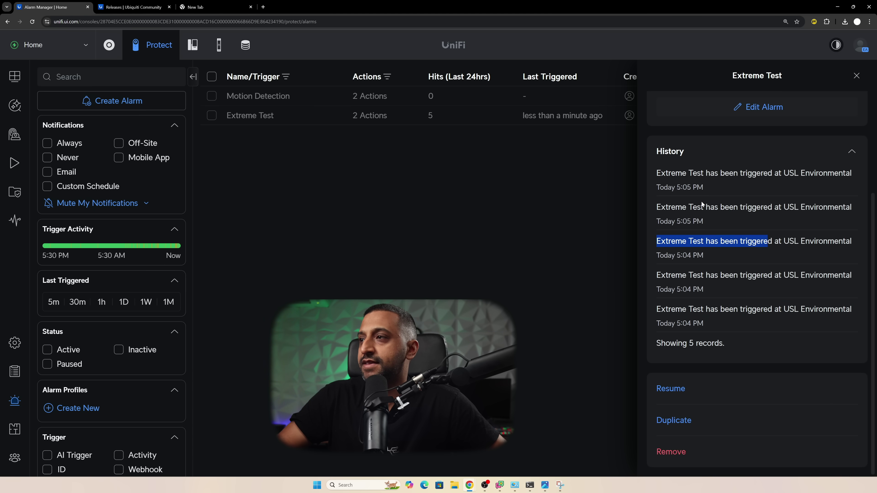
pyautogui.moveTo(701, 207); pyautogui.dragTo(778, 208)
pyautogui.press('Escape')
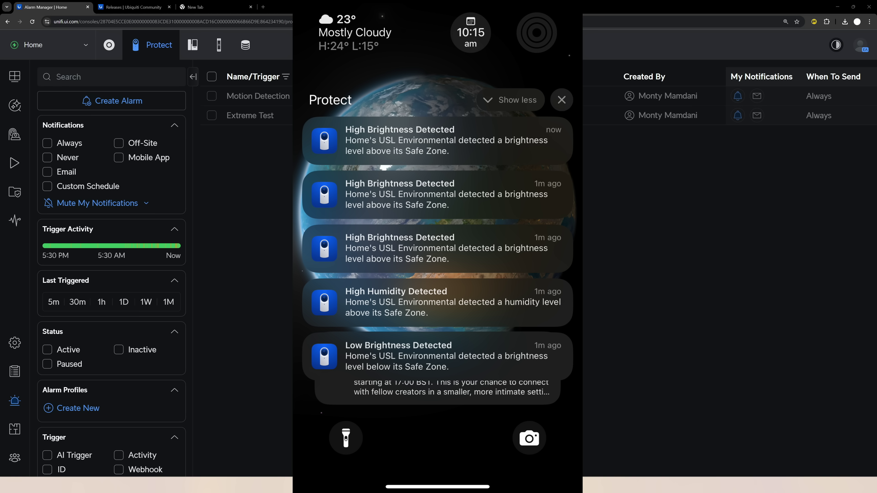